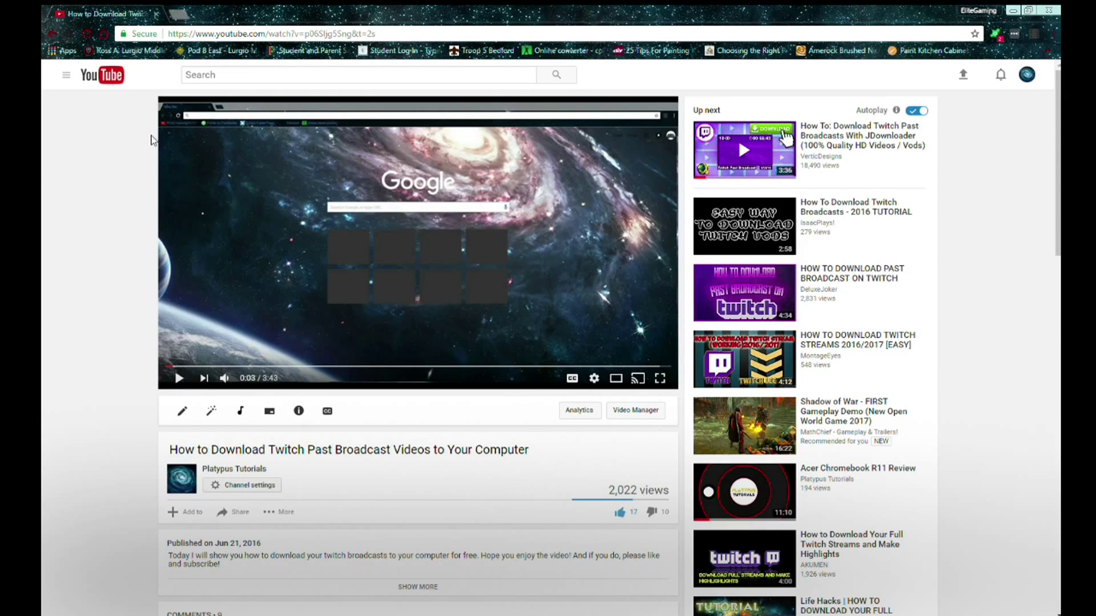
scroll(349, 447, down, 3)
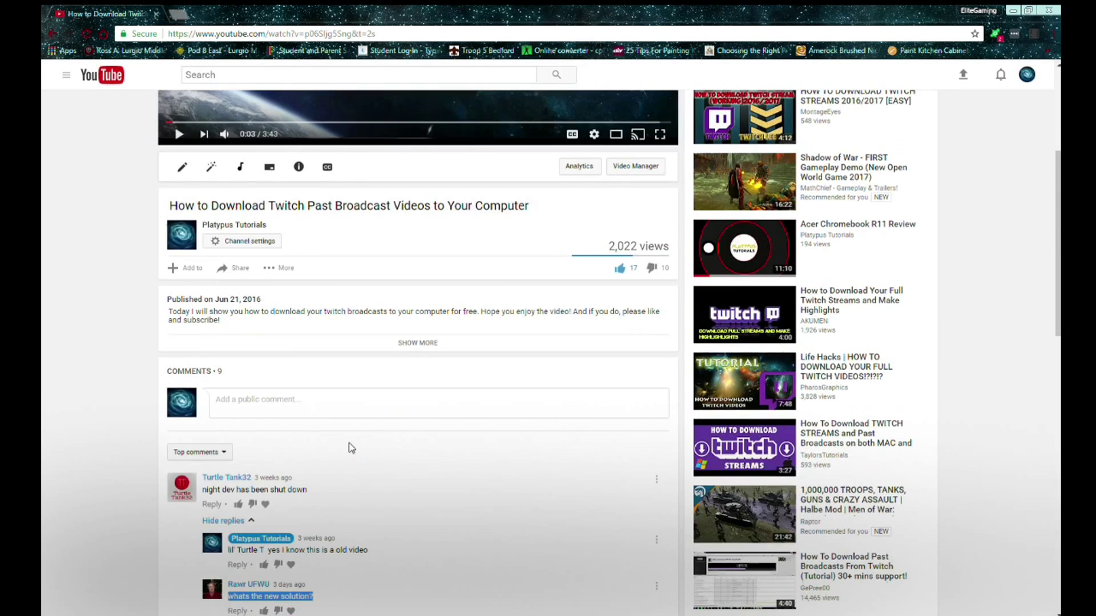
scroll(349, 448, down, 2)
scroll(358, 443, down, 1)
scroll(357, 443, down, 1)
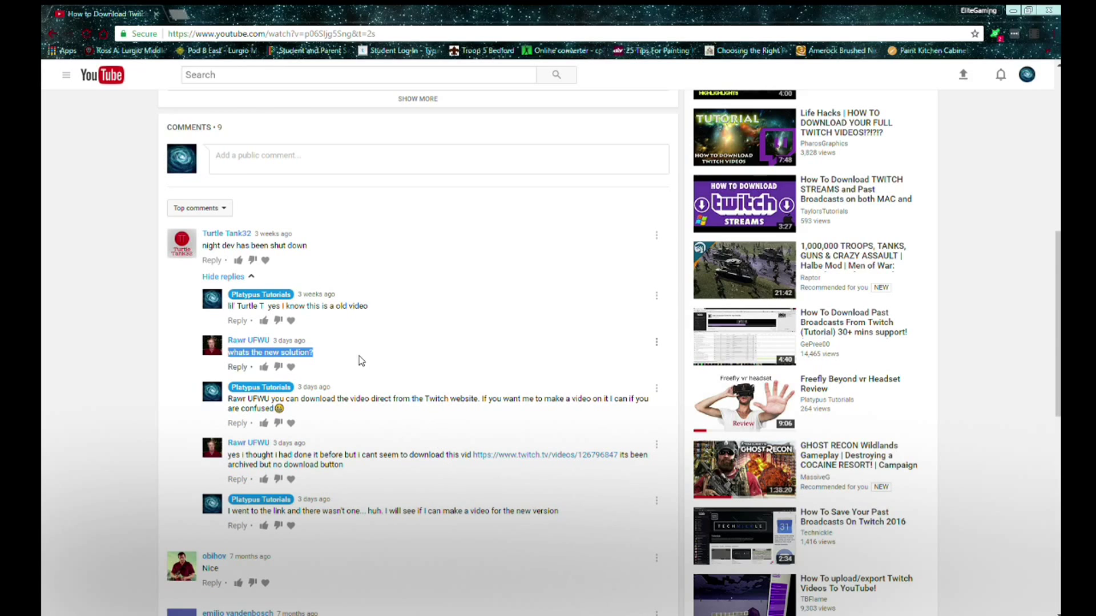
scroll(361, 360, down, 1)
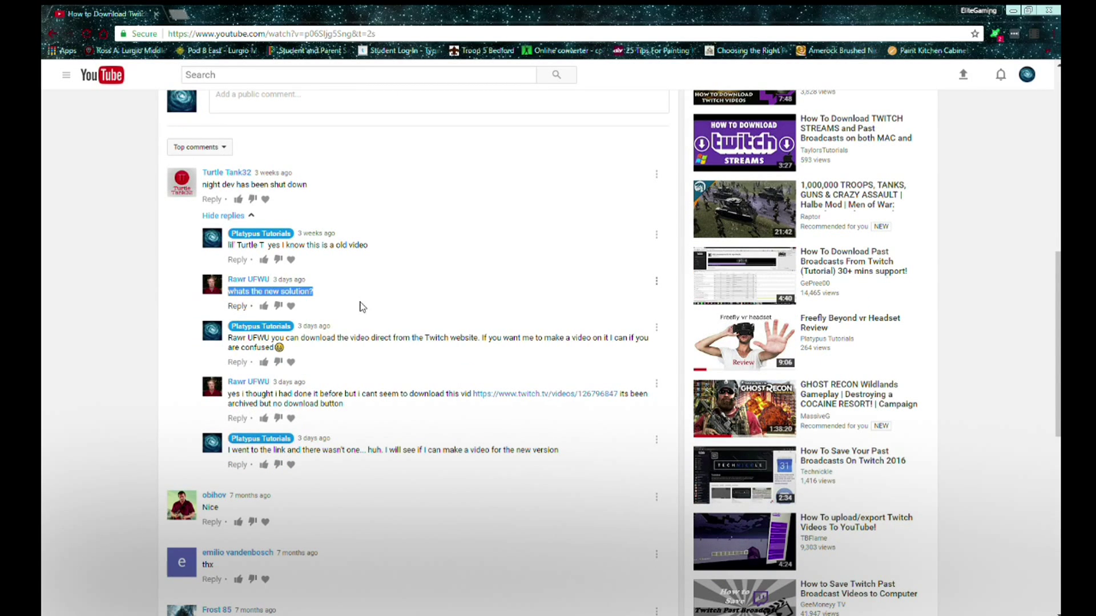
Read the tutorial's comments, highlighting replies about the missing download option, then open a new tab.
click(350, 294)
scroll(346, 208, down, 3)
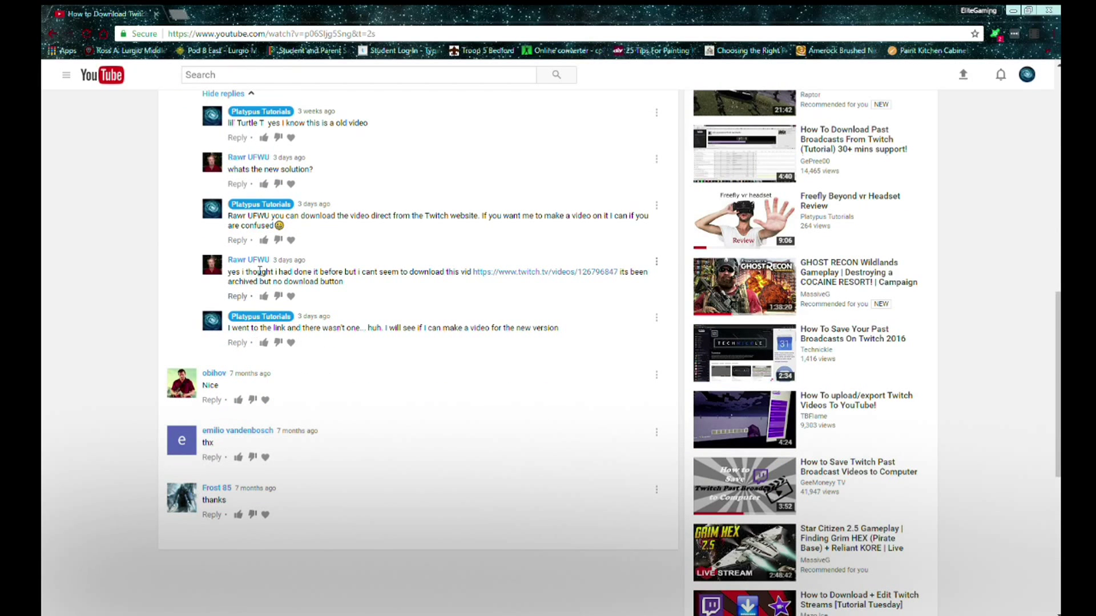
scroll(245, 359, up, 9)
scroll(229, 486, down, 4)
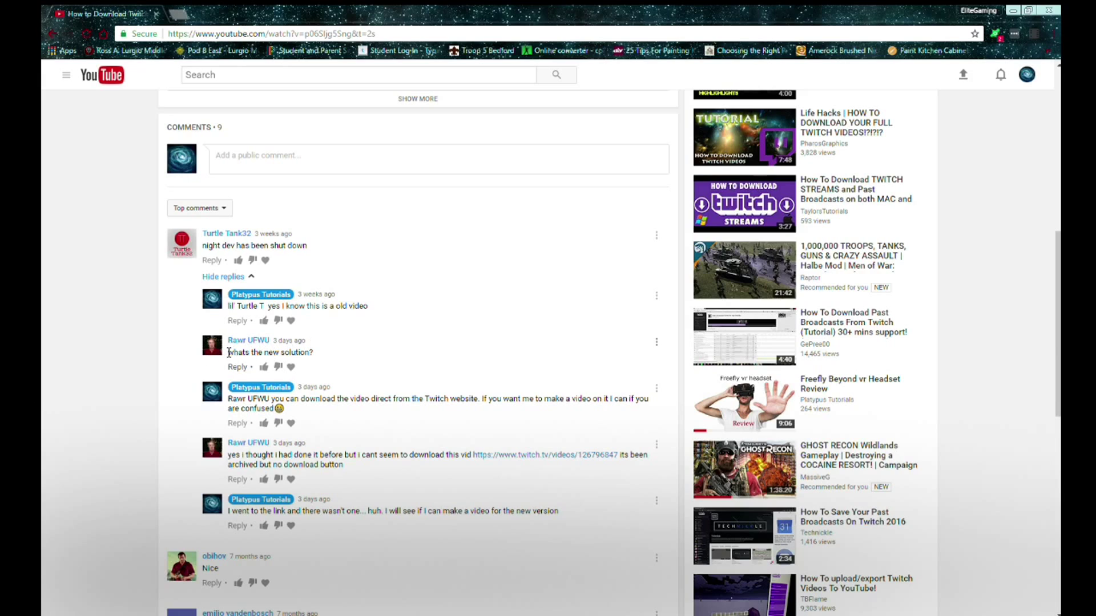
drag(226, 352, 316, 353)
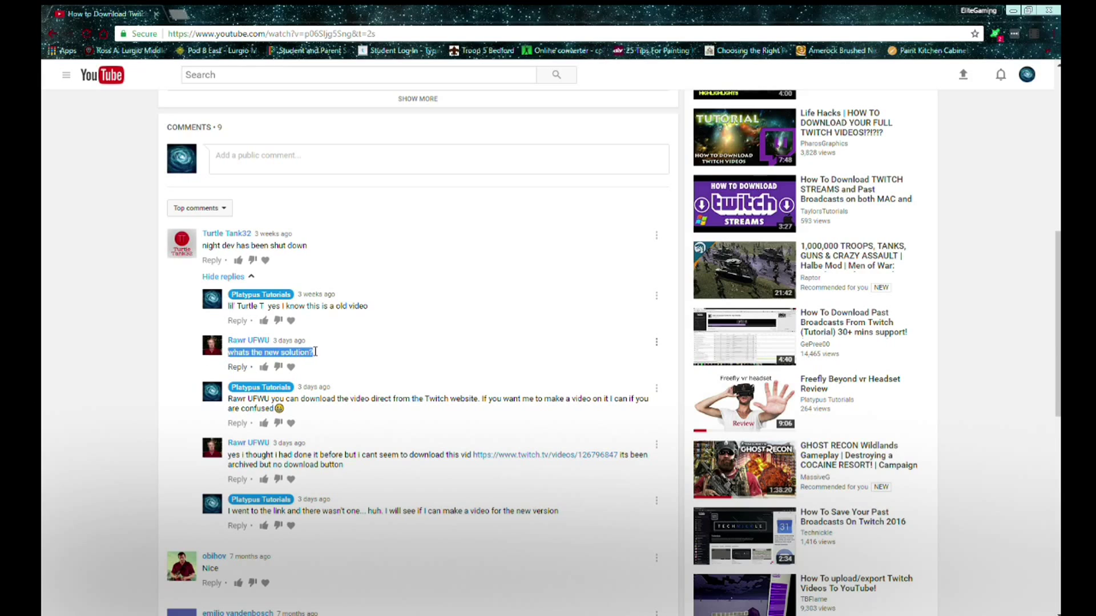
click(229, 513)
drag(229, 513, 562, 502)
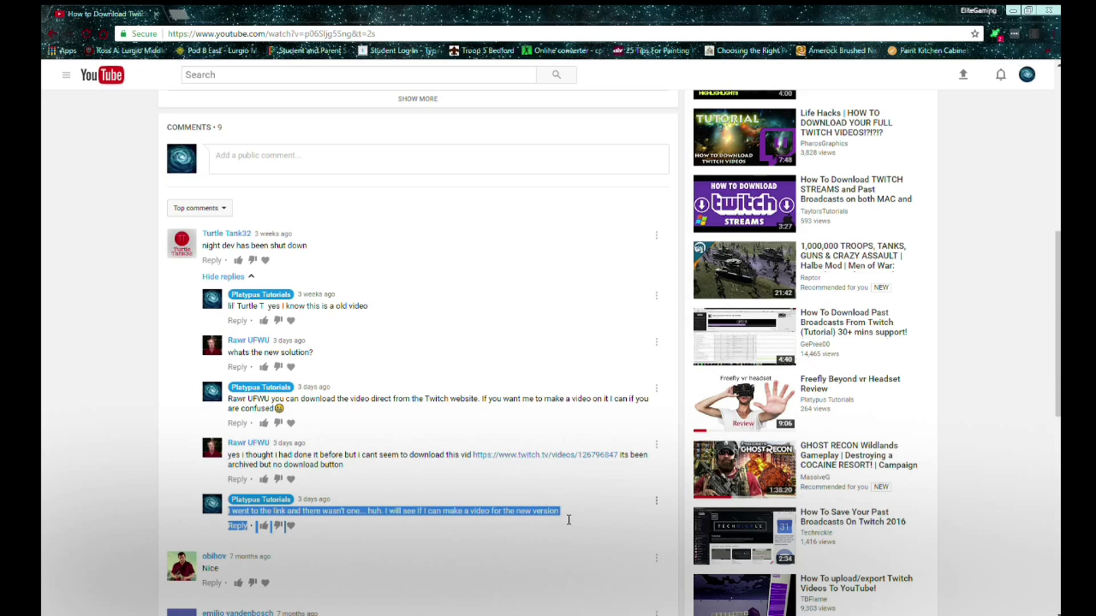
scroll(572, 472, up, 1)
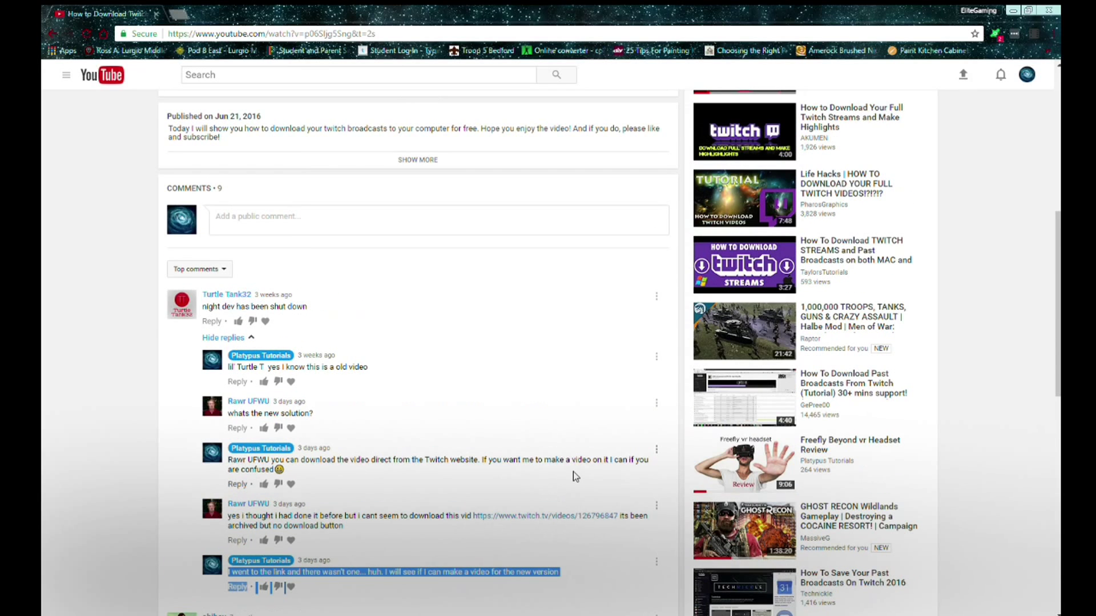
click(564, 474)
scroll(524, 355, up, 5)
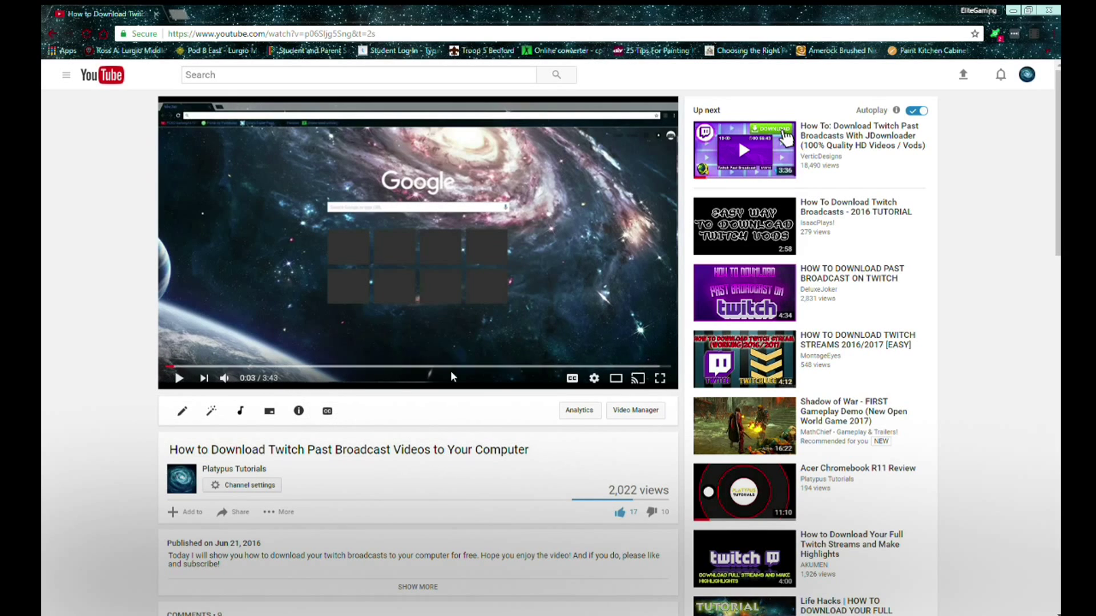
scroll(538, 422, down, 3)
scroll(539, 423, down, 2)
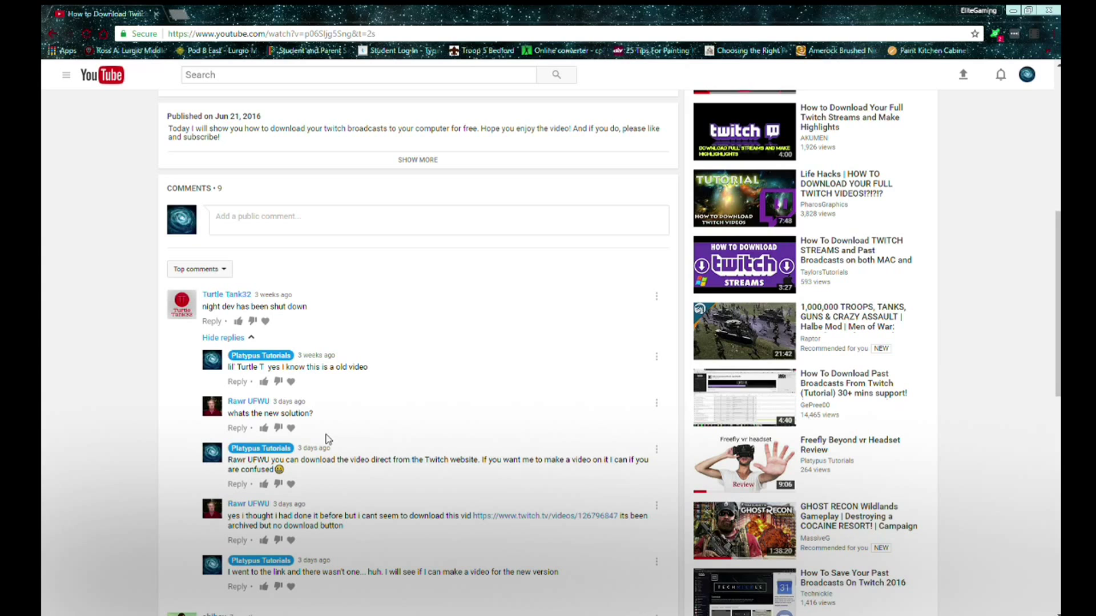
scroll(353, 343, down, 3)
scroll(353, 343, up, 2)
scroll(353, 343, up, 4)
scroll(352, 344, up, 2)
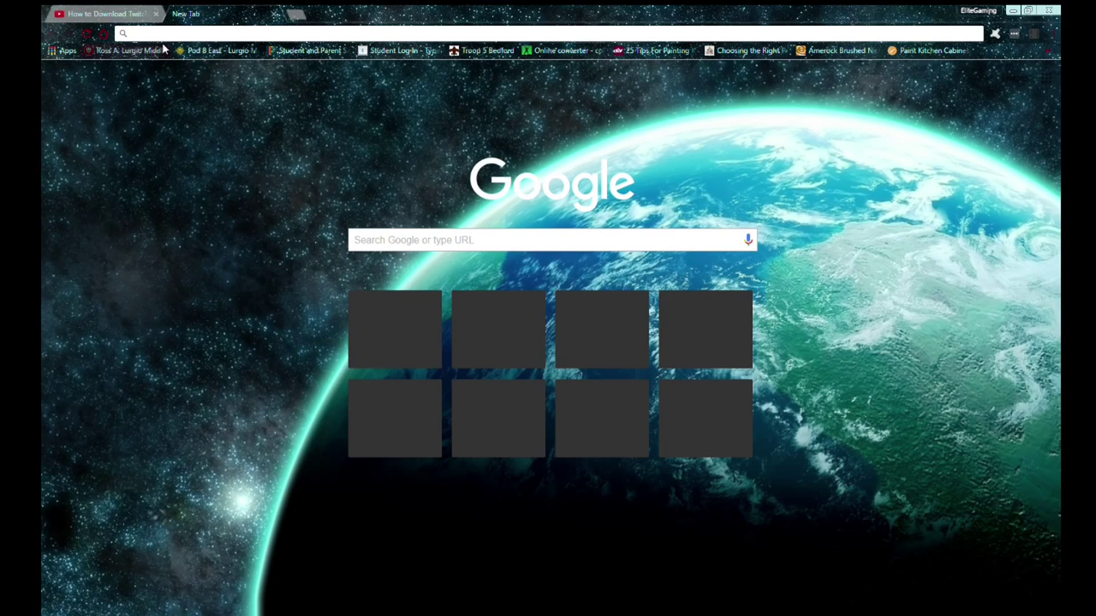
text(t)
text(wich.t)
Load twitch.tv from the autocompleted address typed as 'twich'.
key(Return)
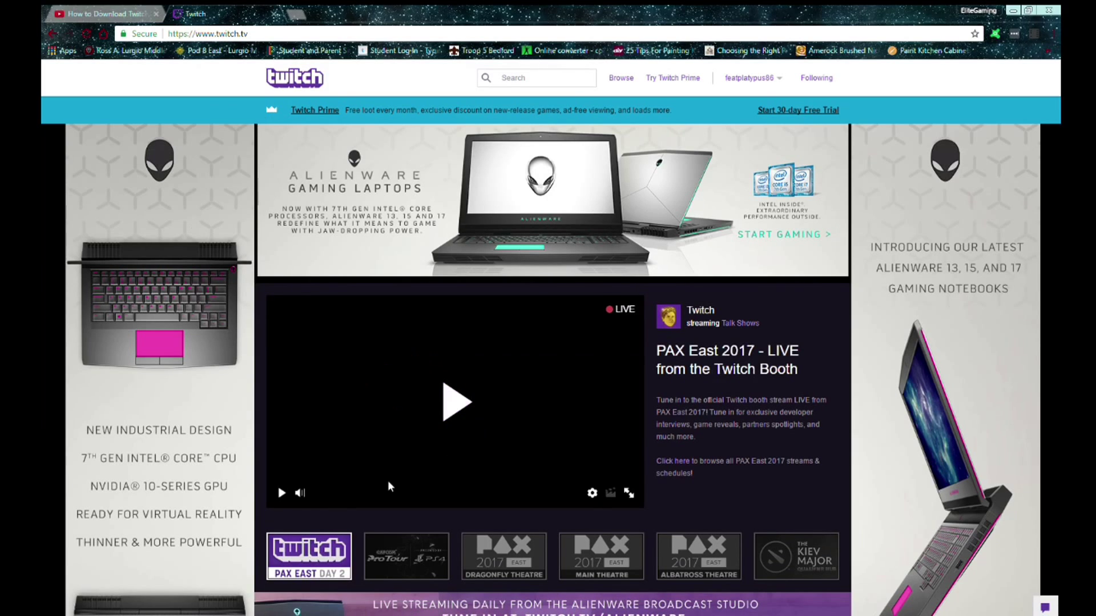
Open Video Manager from the username dropdown to list Past Broadcasts.
click(758, 76)
click(767, 77)
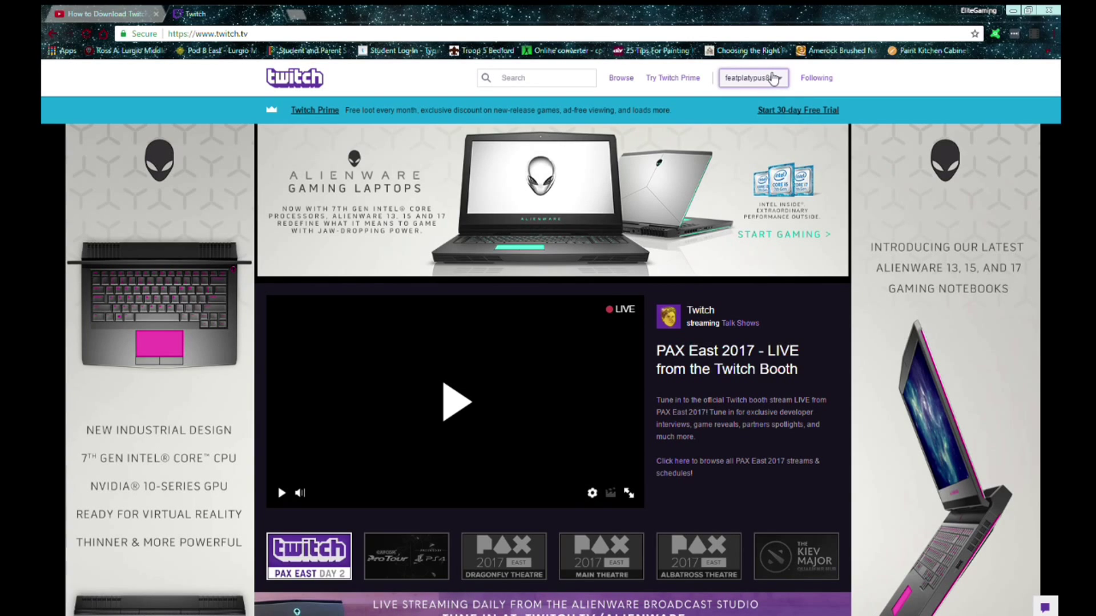
click(773, 77)
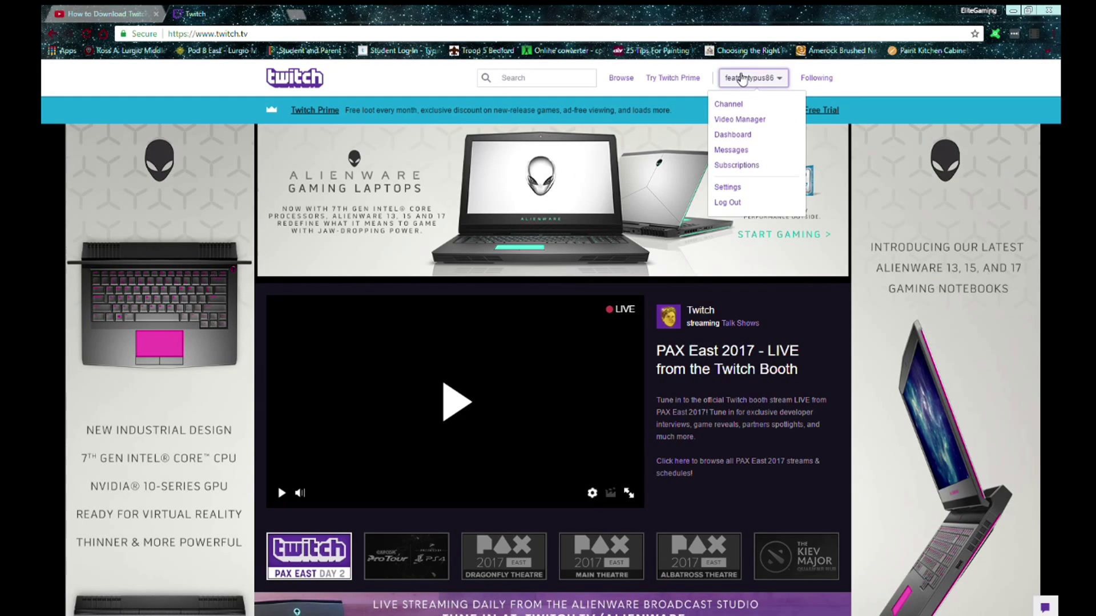
click(736, 119)
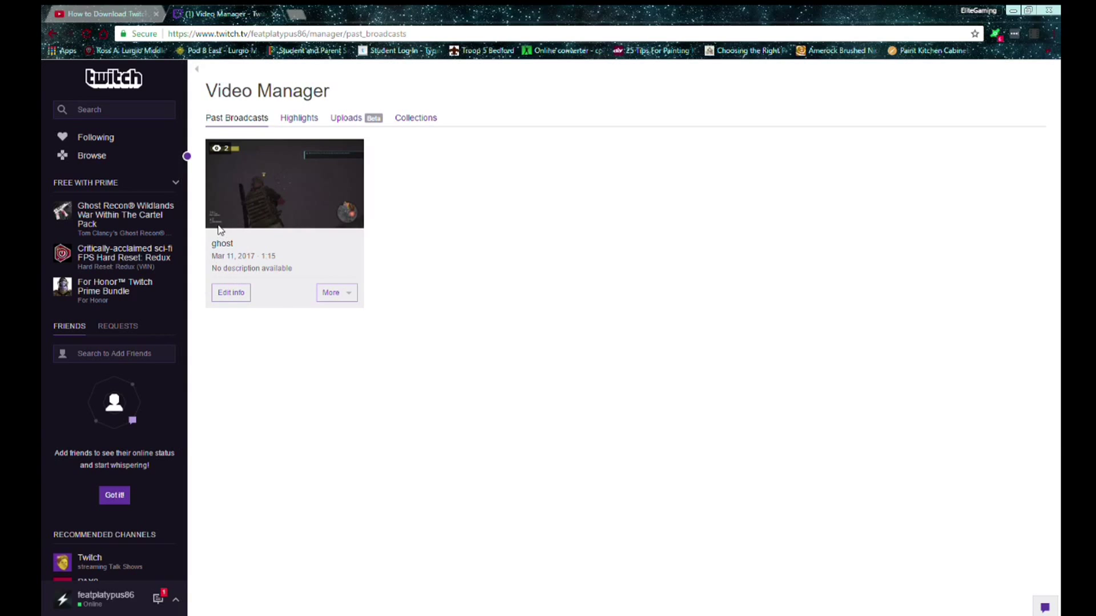
Download the 'ghost' broadcast from its More menu.
click(346, 296)
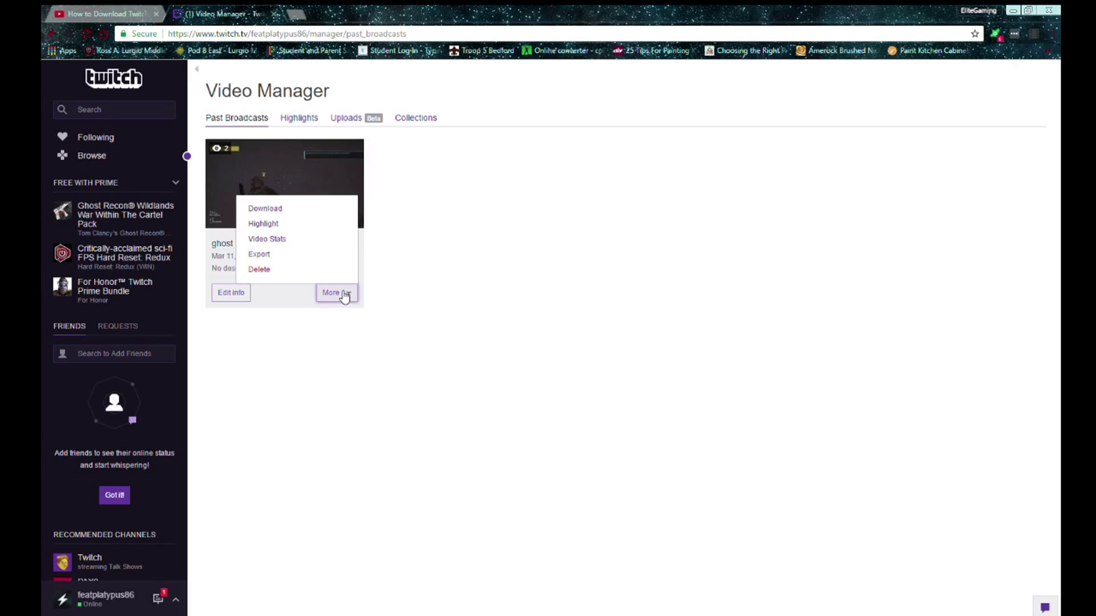
click(289, 208)
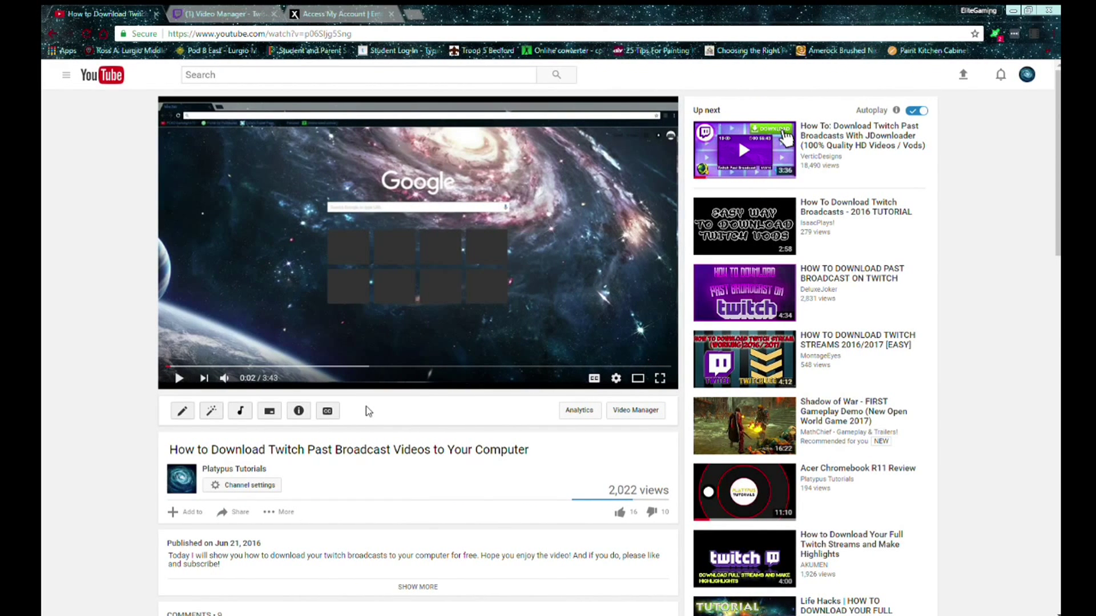
scroll(445, 465, down, 4)
scroll(443, 465, down, 2)
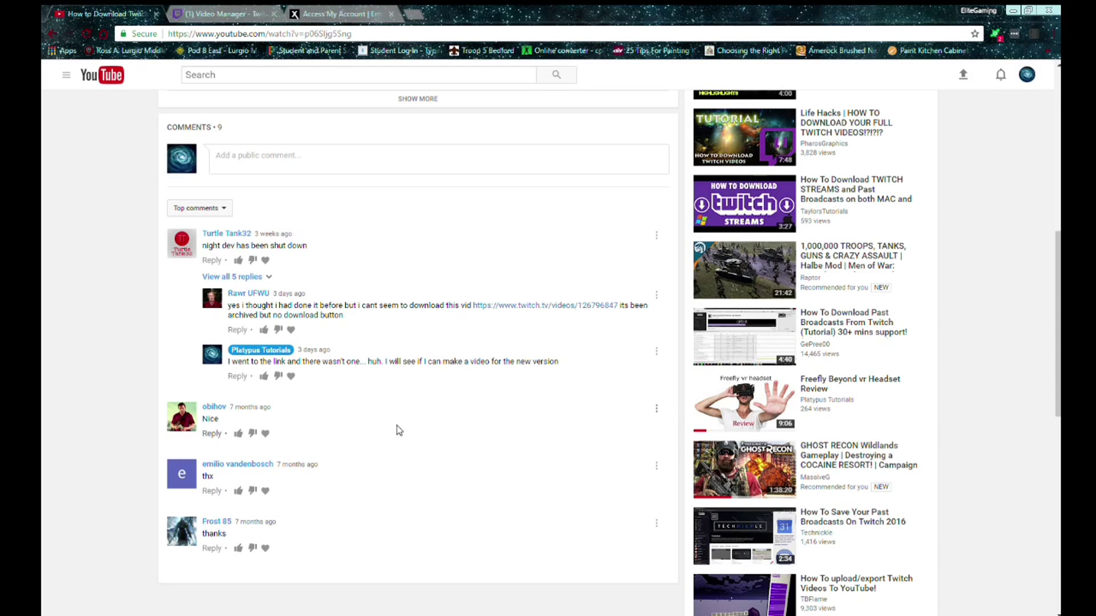
scroll(397, 426, up, 4)
scroll(394, 423, up, 2)
Open the Platypus Tutorials channel from the name under the video.
click(234, 468)
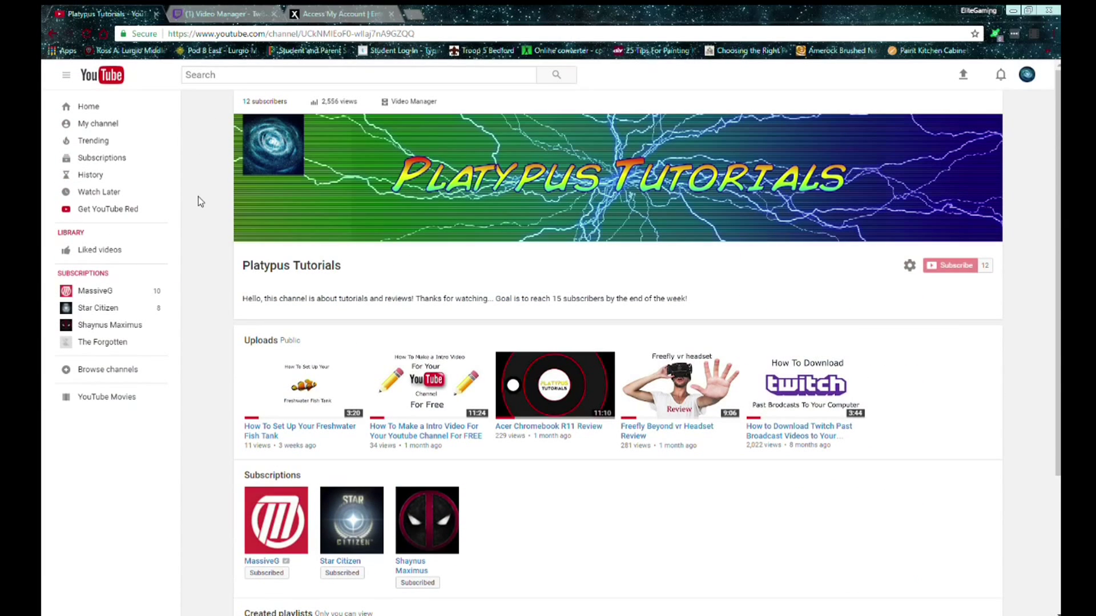